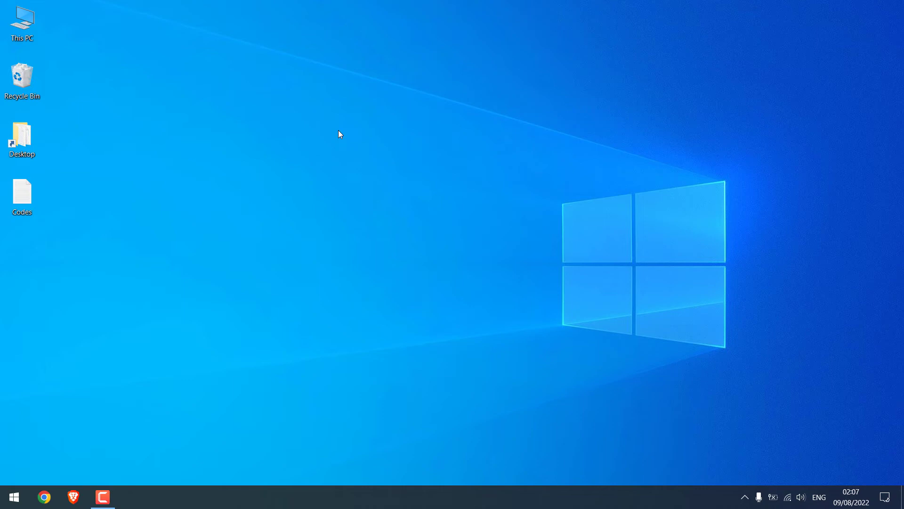
Step: Start a new desktop shortcut from the desktop's New > Shortcut menu
right_click(338, 131)
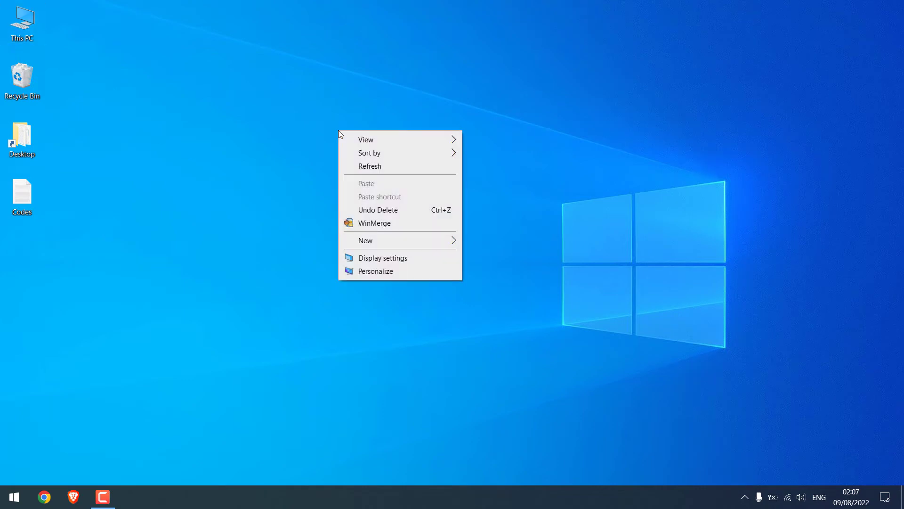
mouse_move(412, 244)
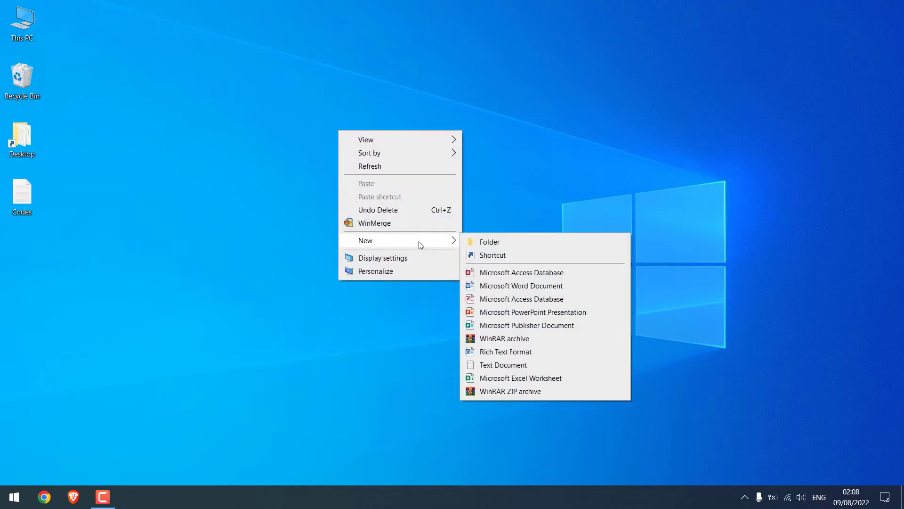
click(492, 255)
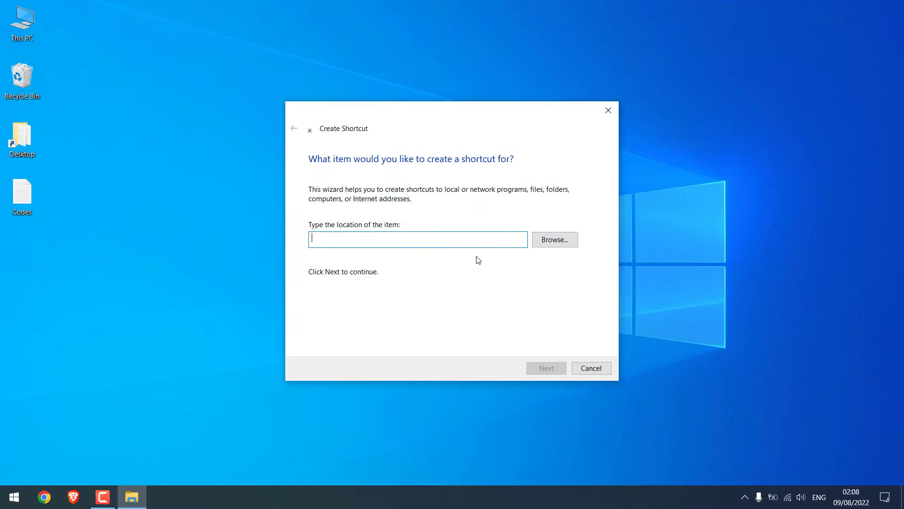
Step: In the Codes file, replace the time placeholder with 120 and select the "Any message" text
double_click(19, 187)
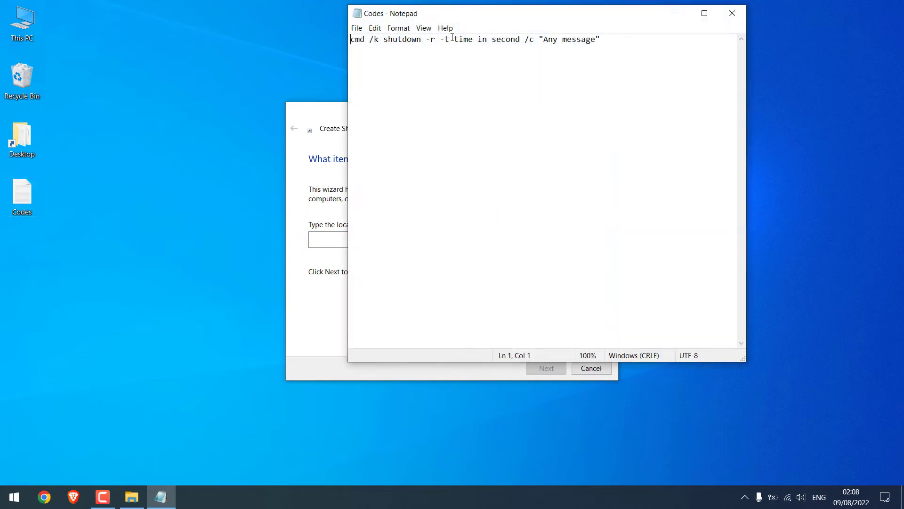
drag(453, 38, 523, 31)
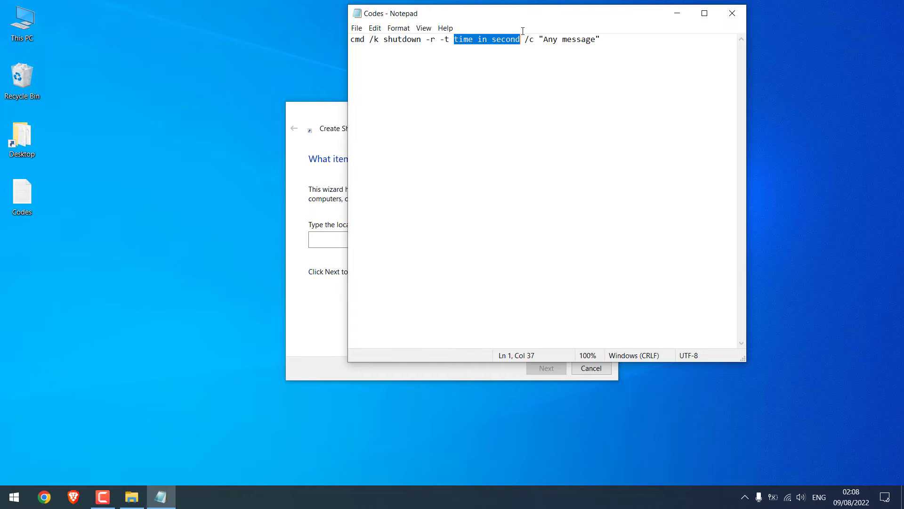
text(12)
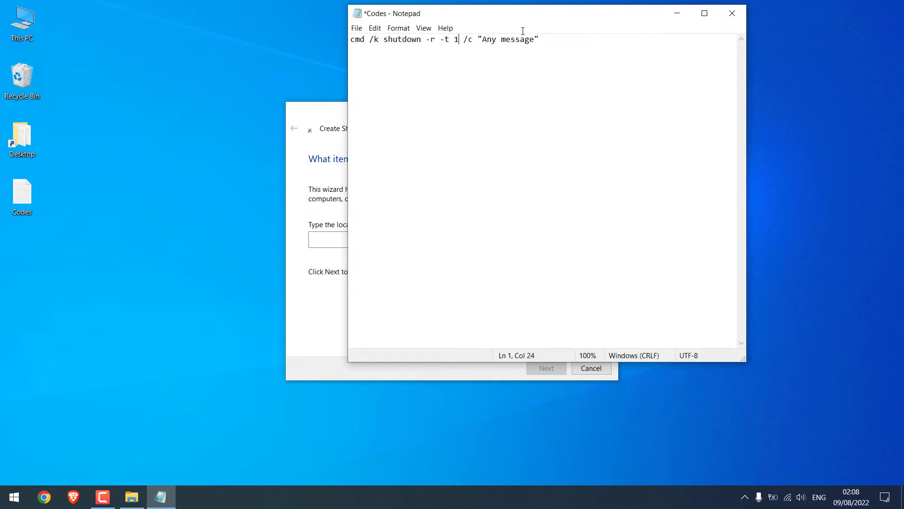
text(0)
key(BackSpace)
text(20)
drag(491, 39, 544, 40)
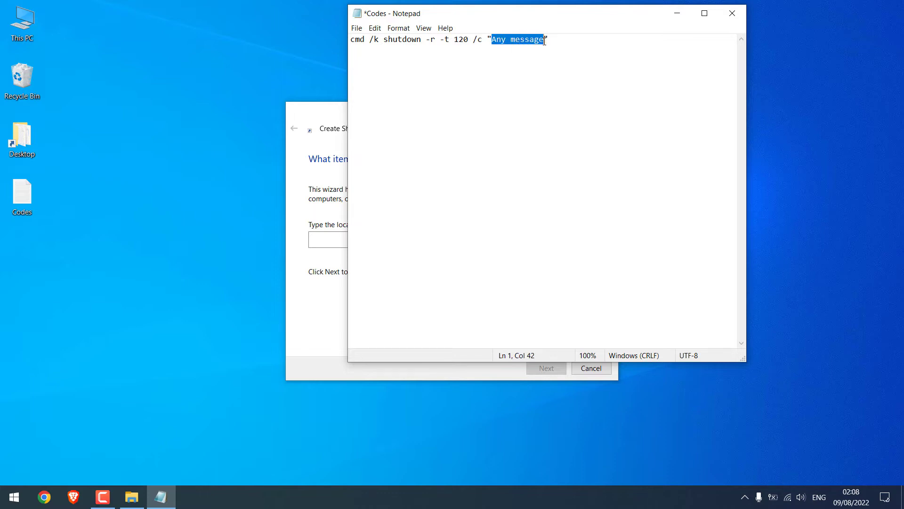
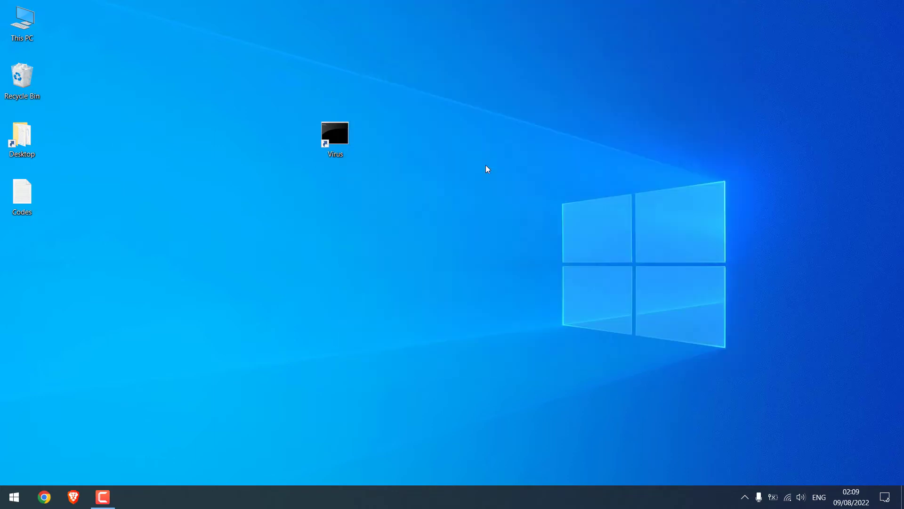
Step: Move the Virus shortcut rightward toward the top centre of the desktop
drag(356, 139, 444, 140)
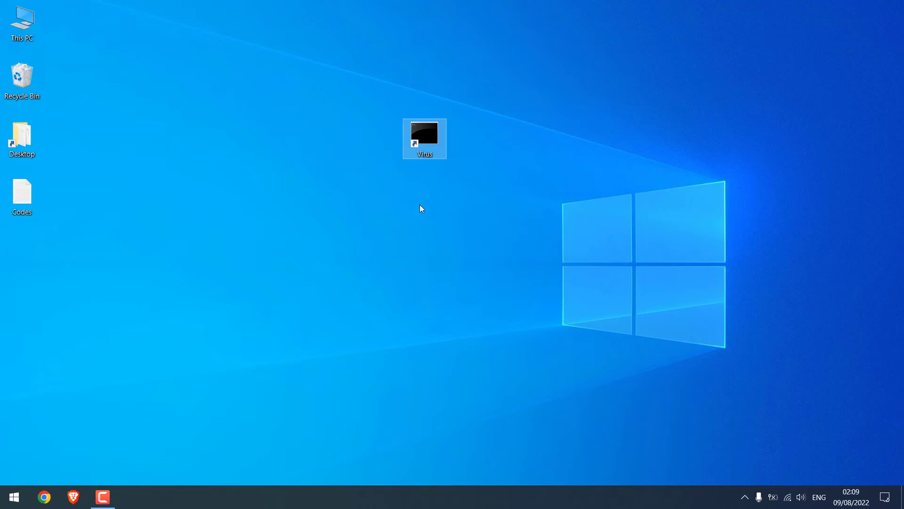
drag(432, 143, 425, 161)
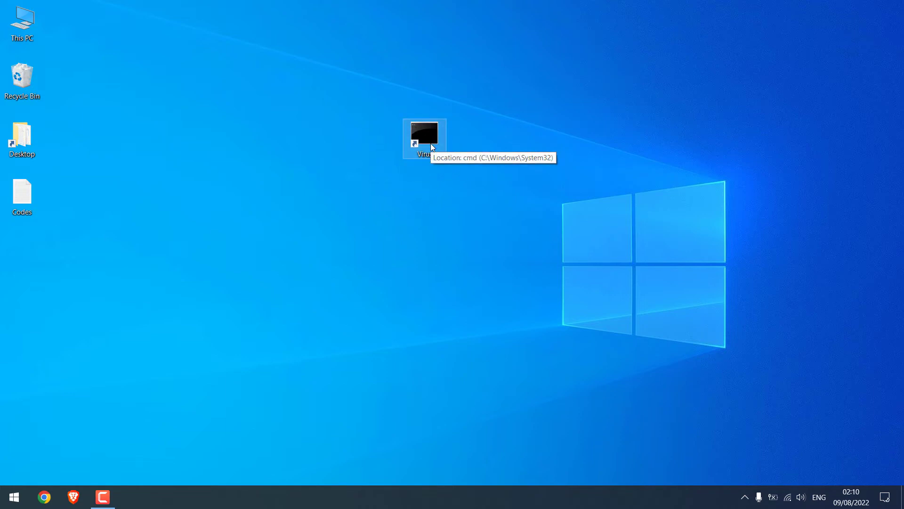
Step: Launch Run from Start search and run %appdata% to open the Roaming folder
click(3, 504)
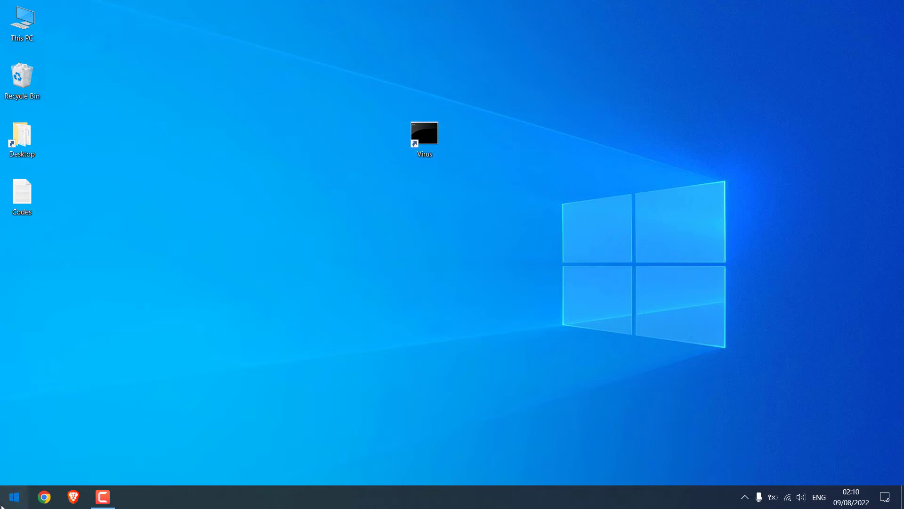
text(run)
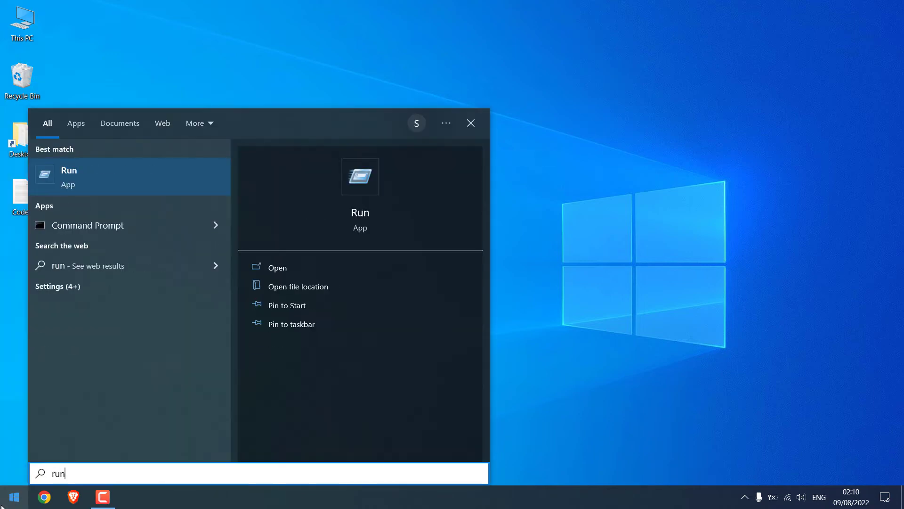
key(Return)
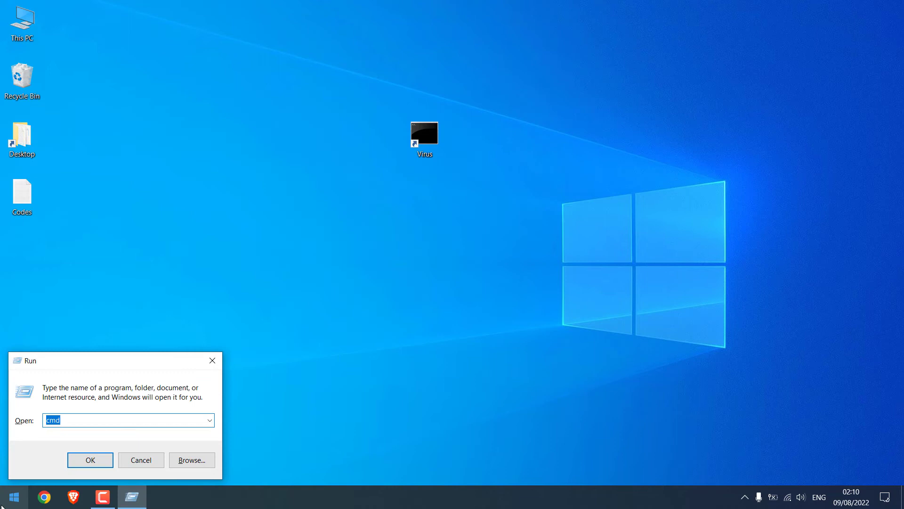
text(%appdata%)
key(Return)
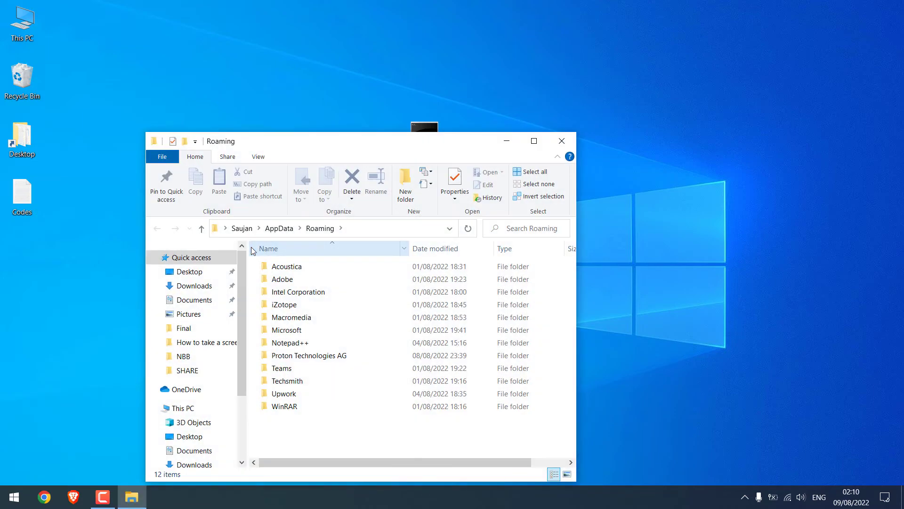
Step: Maximize Explorer and open Microsoft\Windows\Start Menu\Programs\Startup under Roaming
double_click(298, 332)
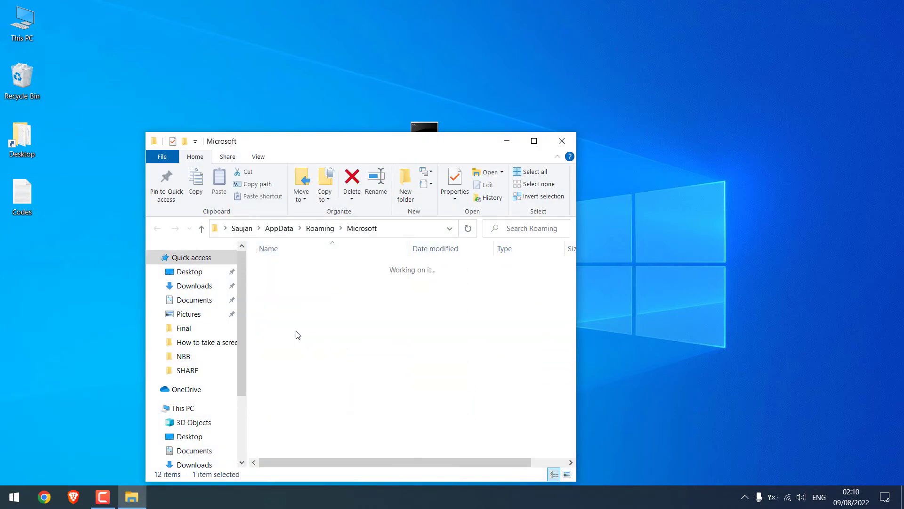
click(536, 140)
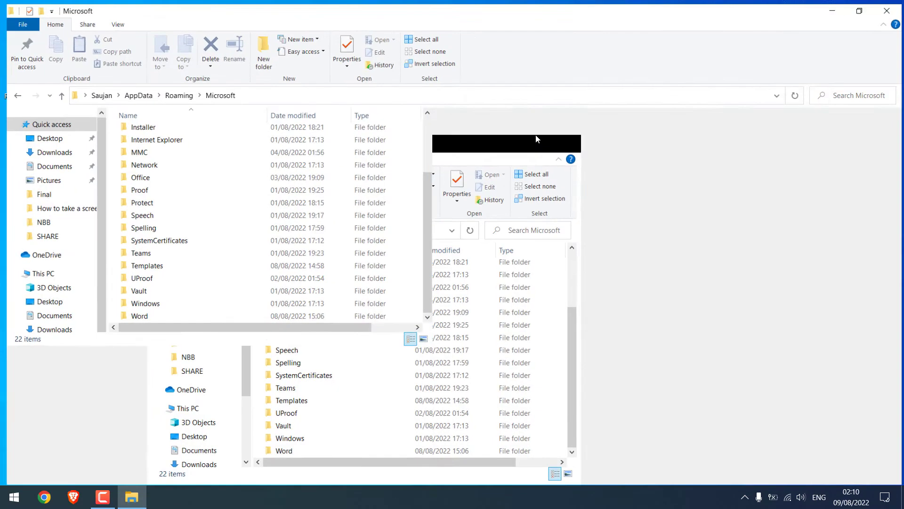
double_click(150, 384)
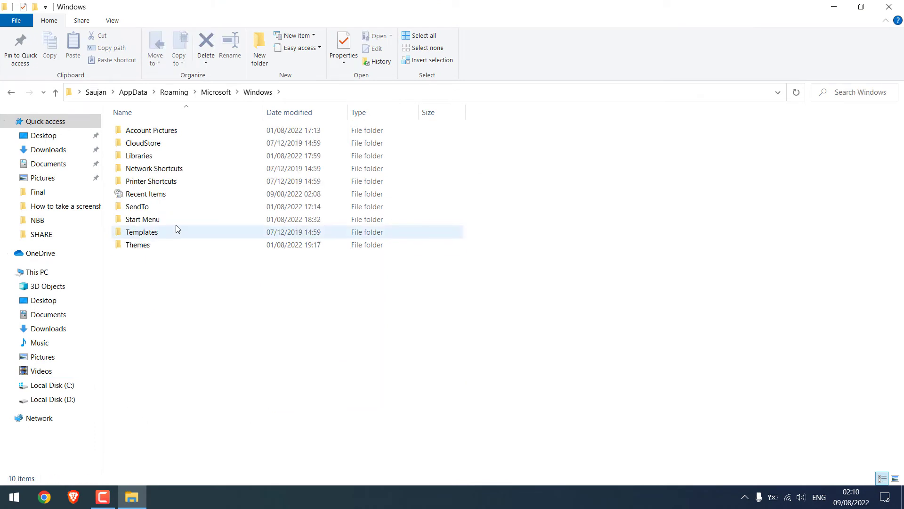
double_click(170, 218)
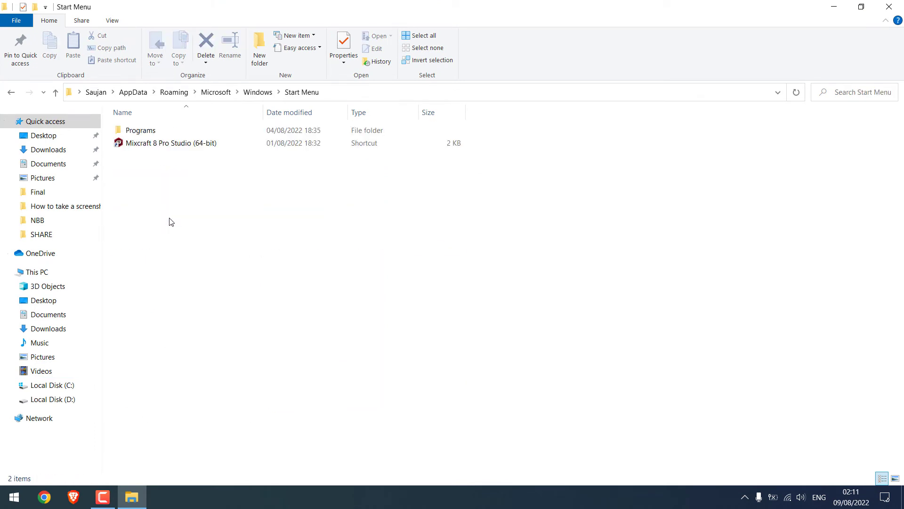
double_click(142, 134)
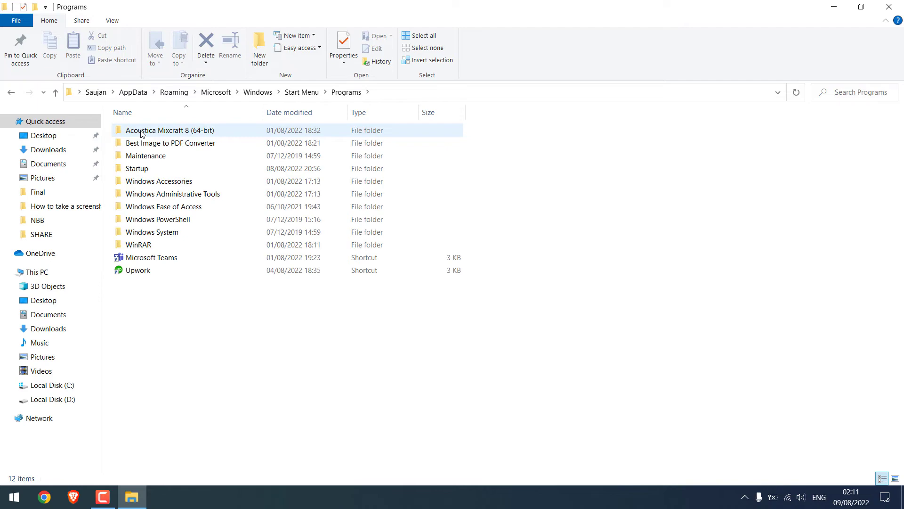
double_click(139, 170)
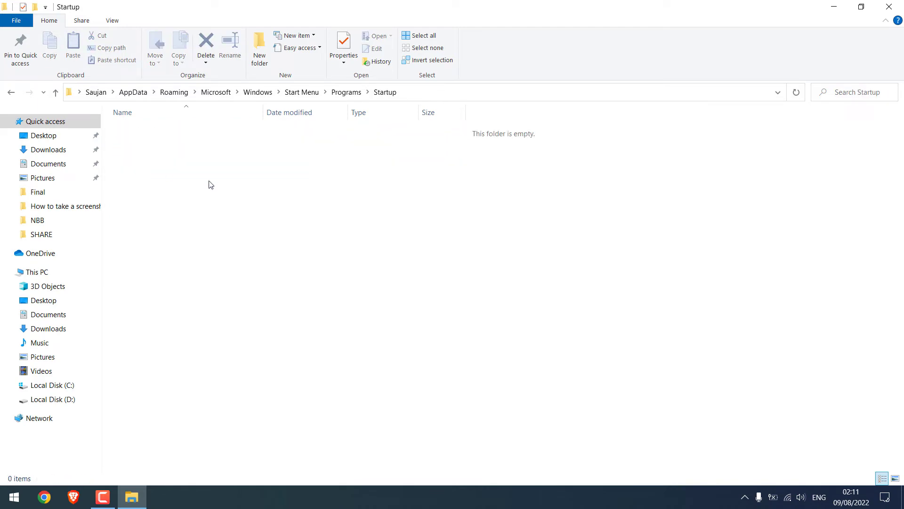
Step: Restore the Explorer window down to reveal the desktop, then cut the Virus shortcut
double_click(529, 5)
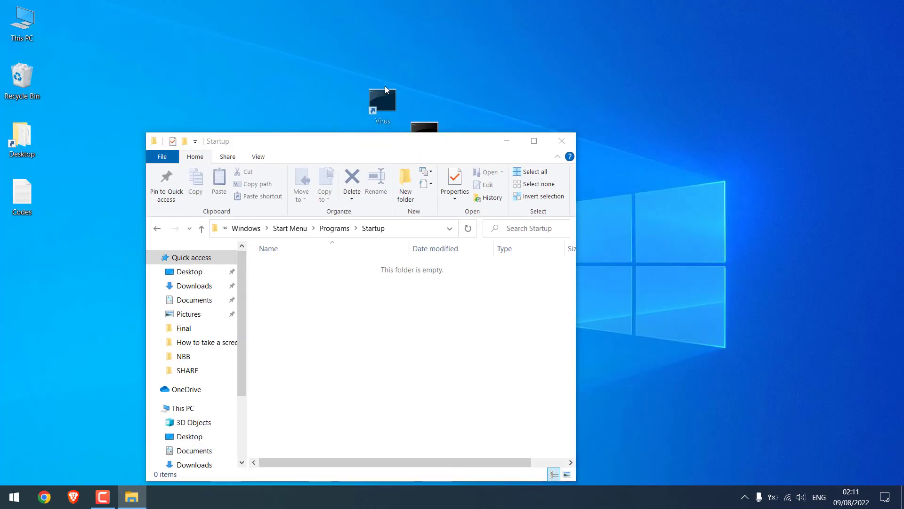
drag(385, 90, 374, 86)
right_click(373, 86)
click(398, 293)
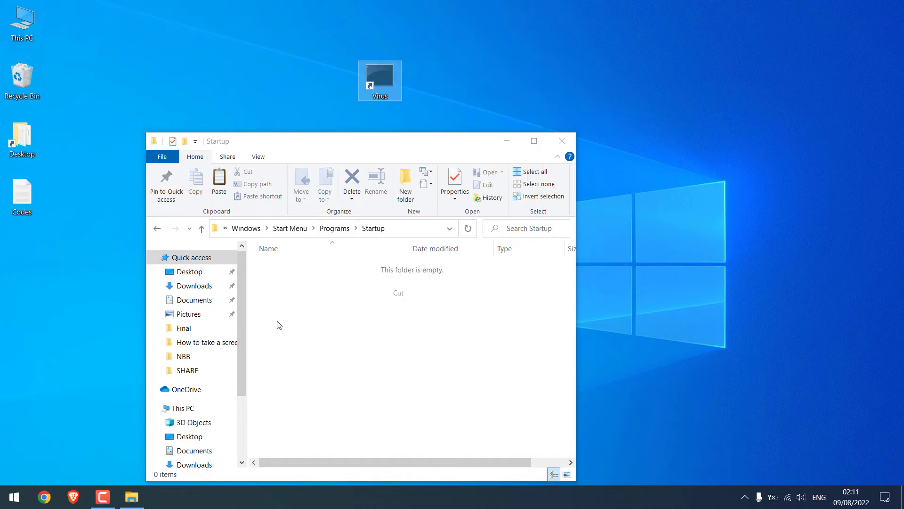
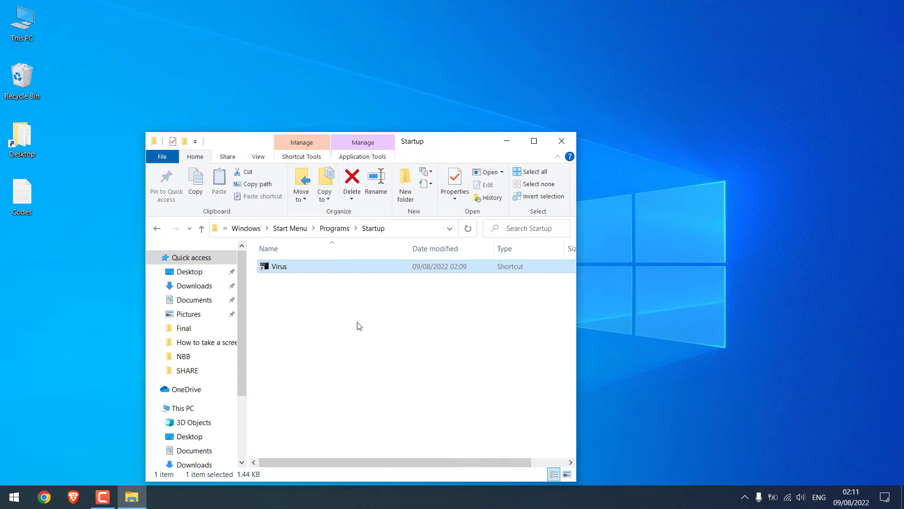
Step: Close the Startup folder window and restart the PC from the Start menu's power options
click(562, 142)
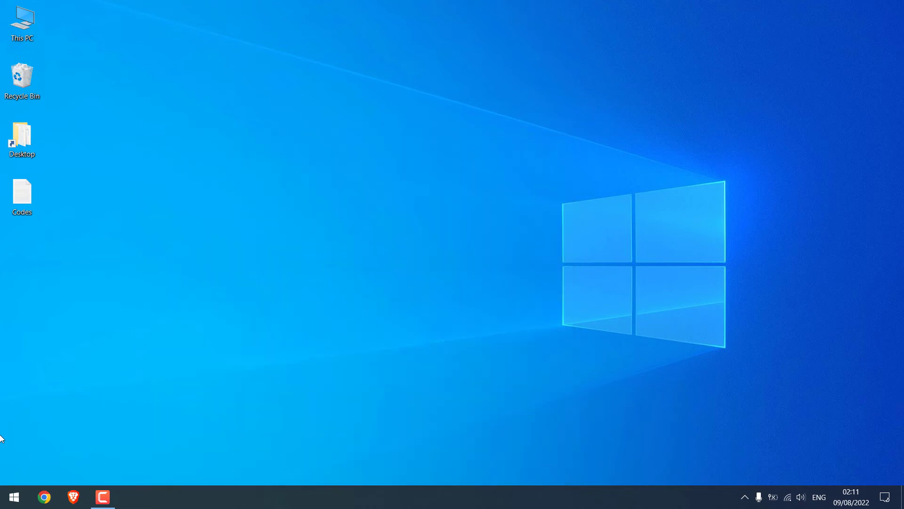
click(14, 497)
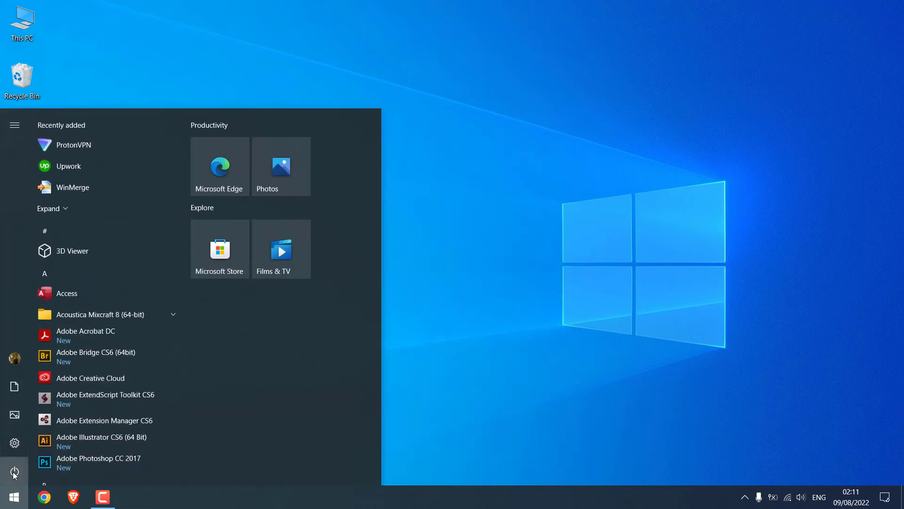
click(61, 474)
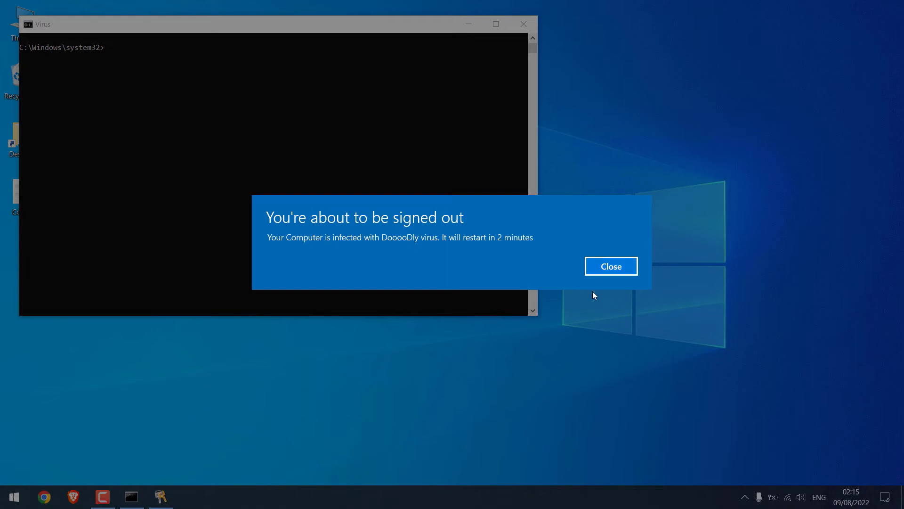
Step: Dismiss the DooooDly virus sign-out warning and close the Virus console window
click(611, 267)
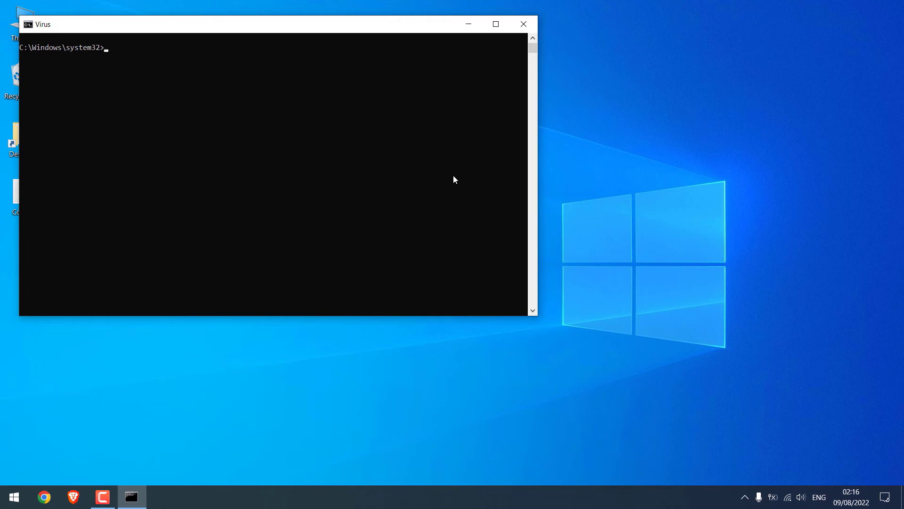
click(525, 25)
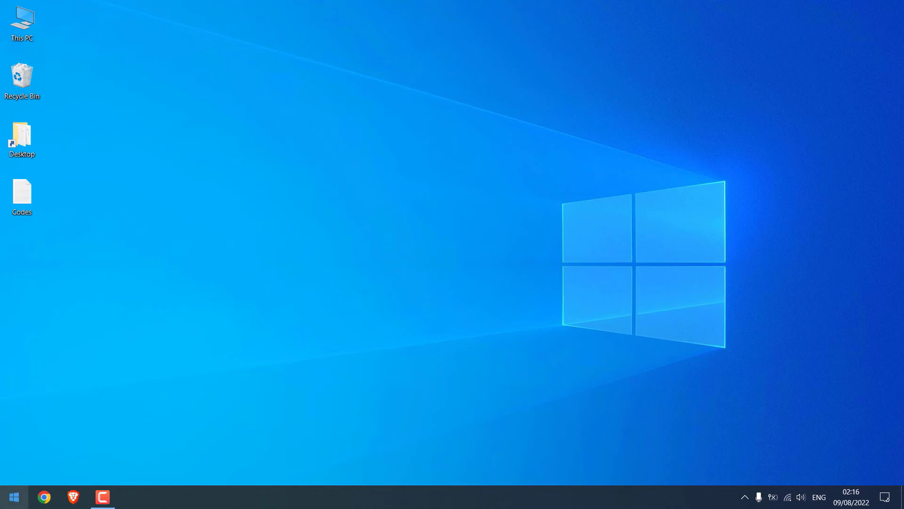
Step: Launch Command Prompt via a cmd search and run shutdown -a twice to cancel the restart
click(14, 497)
text(cmd)
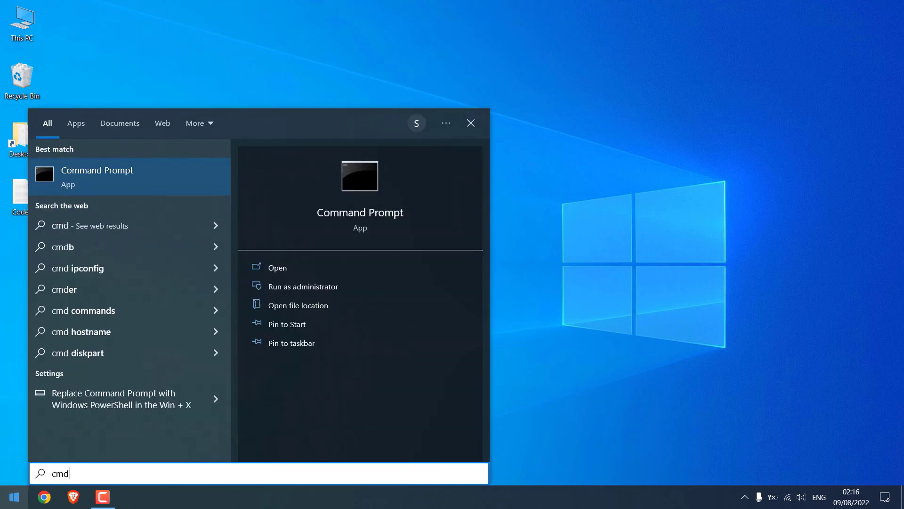
key(Return)
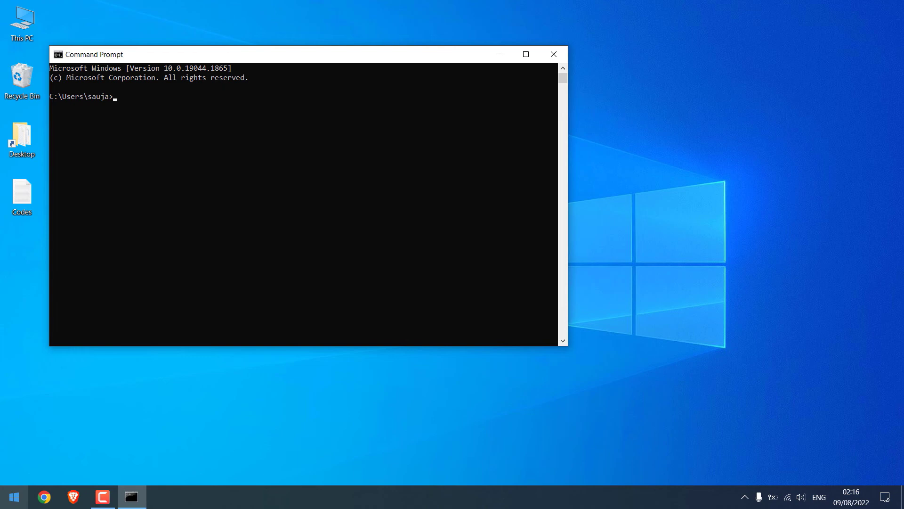
text(shutdown -a)
key(Return)
text(s)
key(Return)
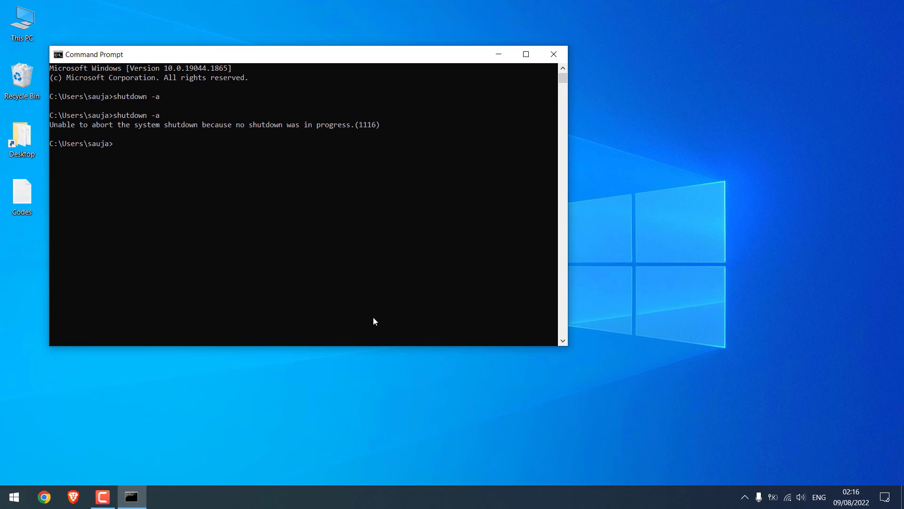
Step: Close Command Prompt and launch the Run dialog from a Start search for run
click(553, 57)
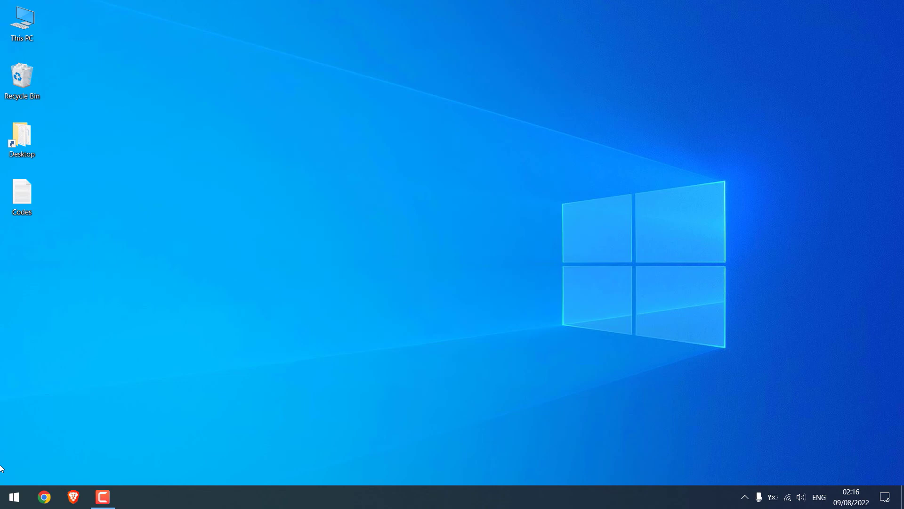
click(2, 505)
text(run)
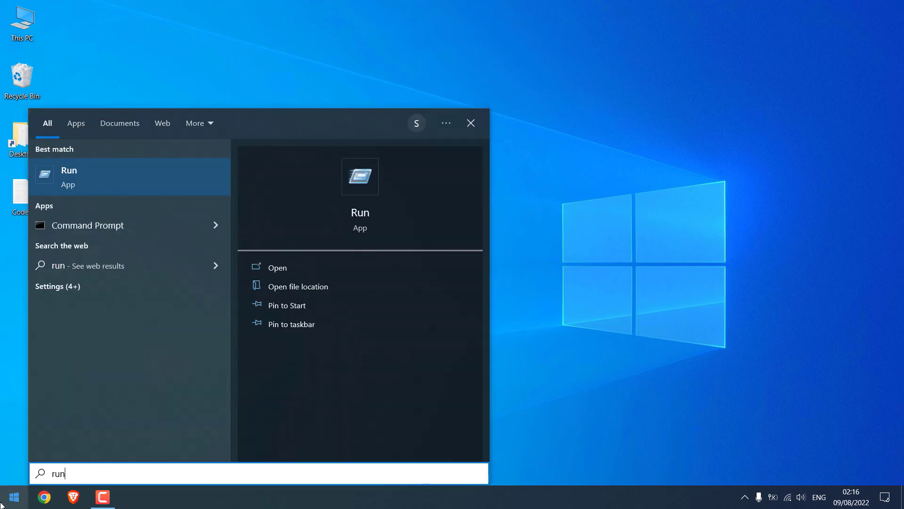
key(Return)
key(Return)
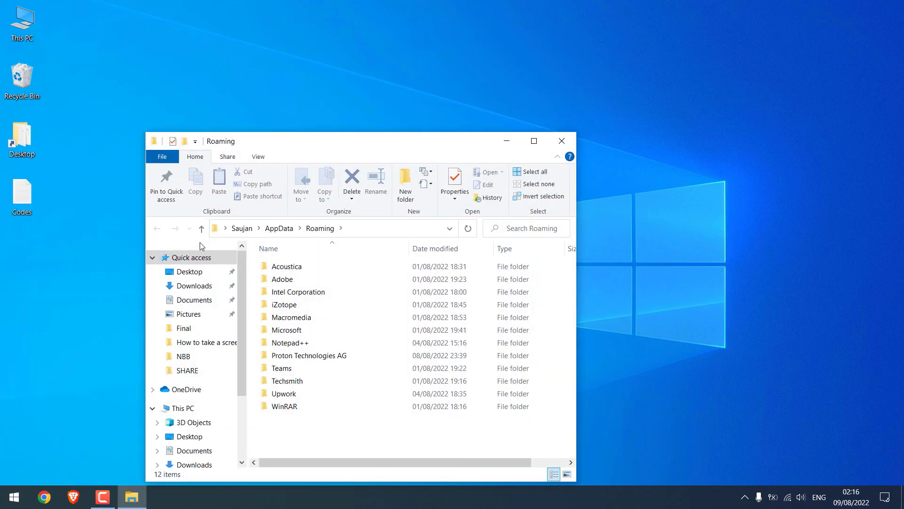
Step: Navigate through Microsoft, Windows, Start Menu and Programs into the Startup folder, maximizing Explorer
double_click(287, 330)
click(534, 141)
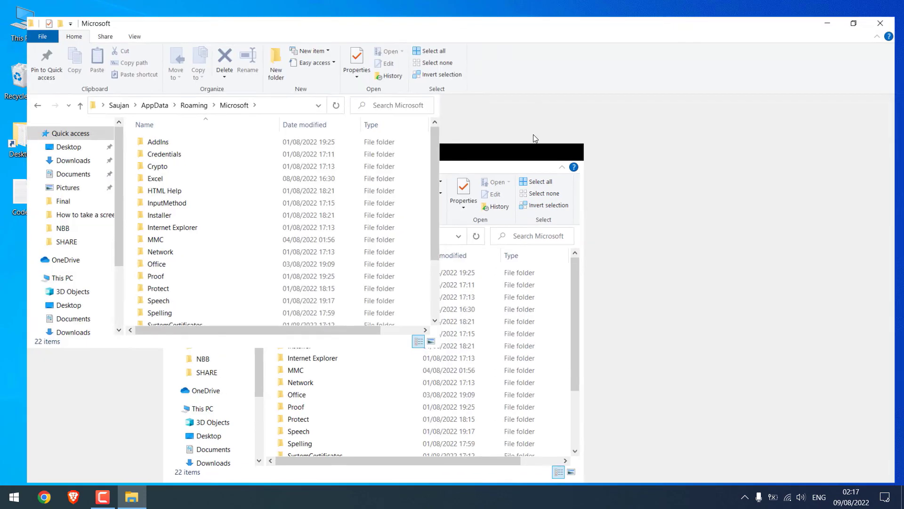
double_click(146, 385)
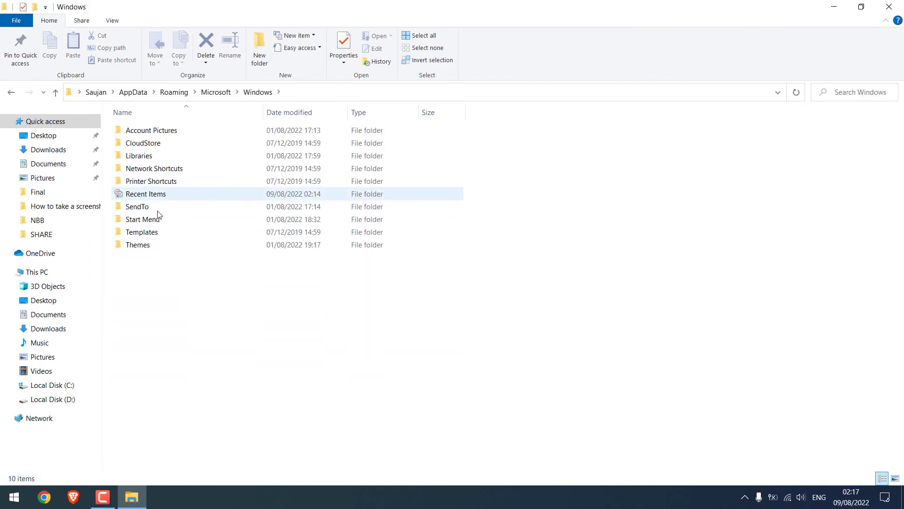
double_click(161, 216)
double_click(151, 137)
double_click(151, 169)
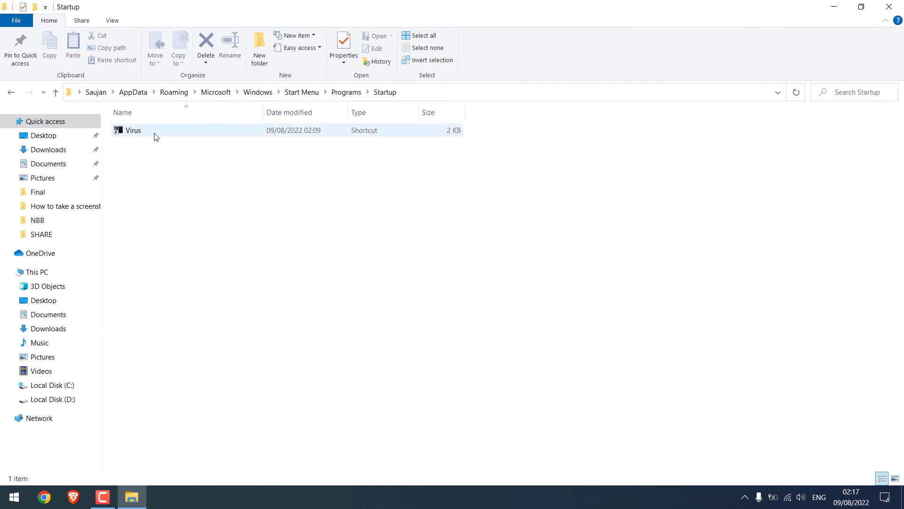
Step: Delete the Virus shortcut from the Startup folder and close File Explorer
click(133, 131)
right_click(132, 131)
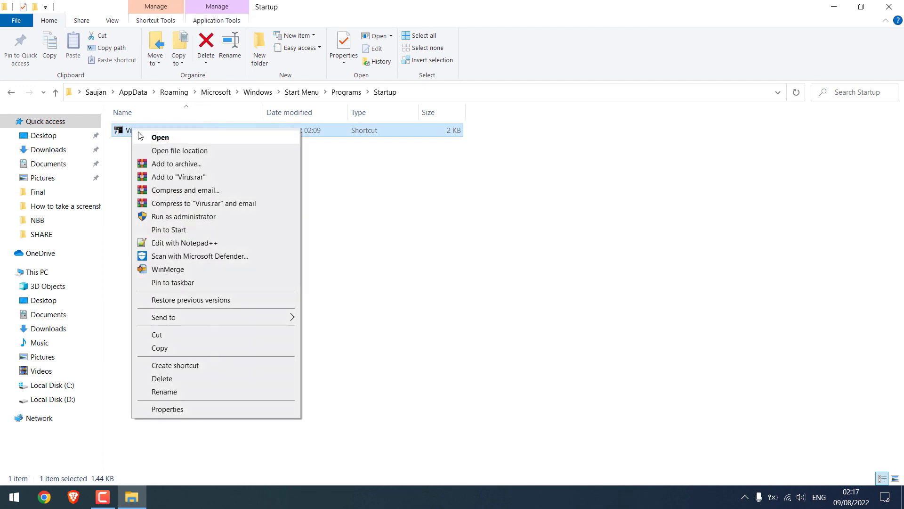
click(151, 379)
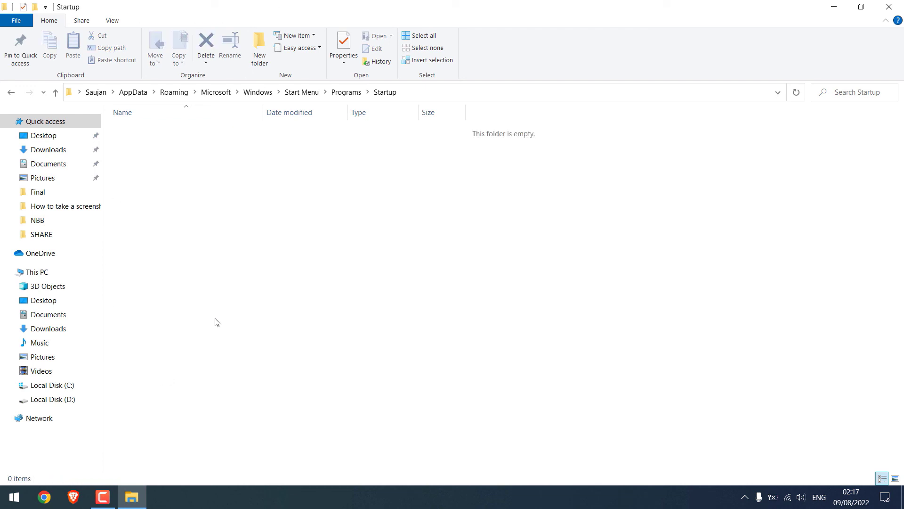
click(889, 7)
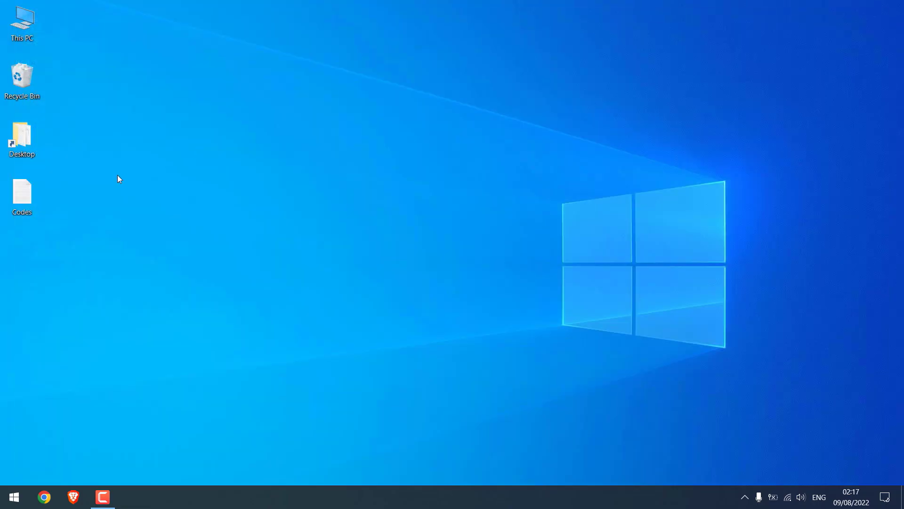
Step: Open the Codes text file and highlight the time-in-seconds and "Any message" placeholders
double_click(37, 194)
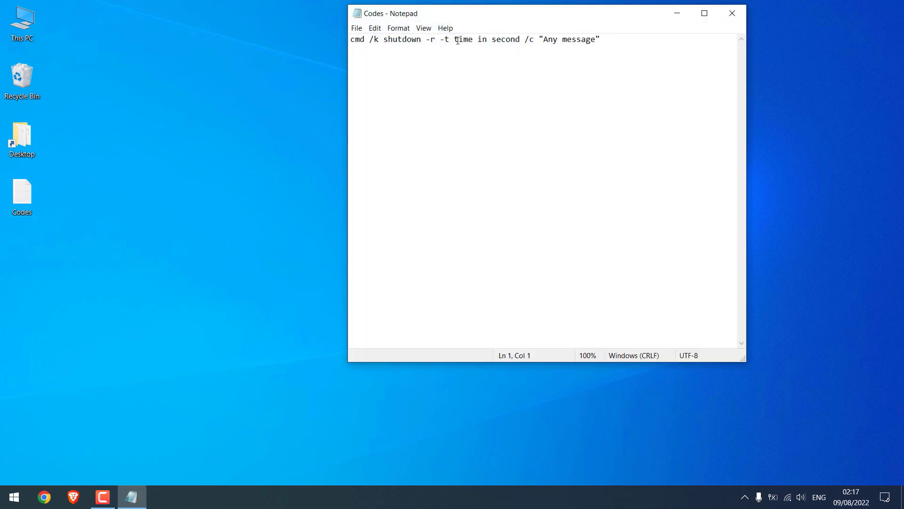
drag(457, 40, 515, 31)
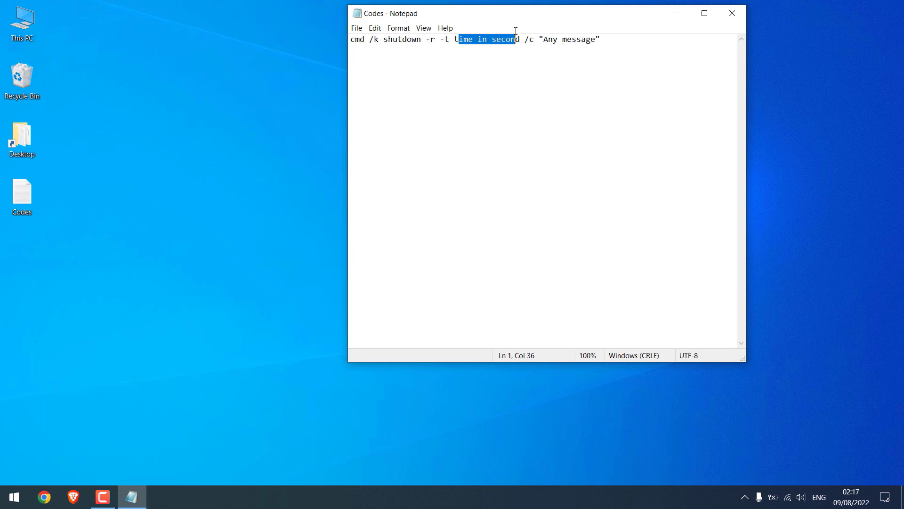
drag(543, 40, 594, 47)
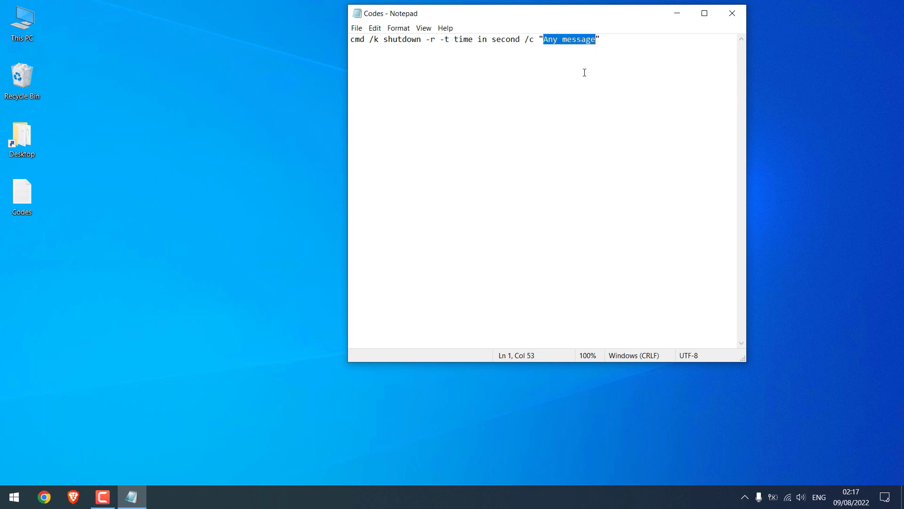